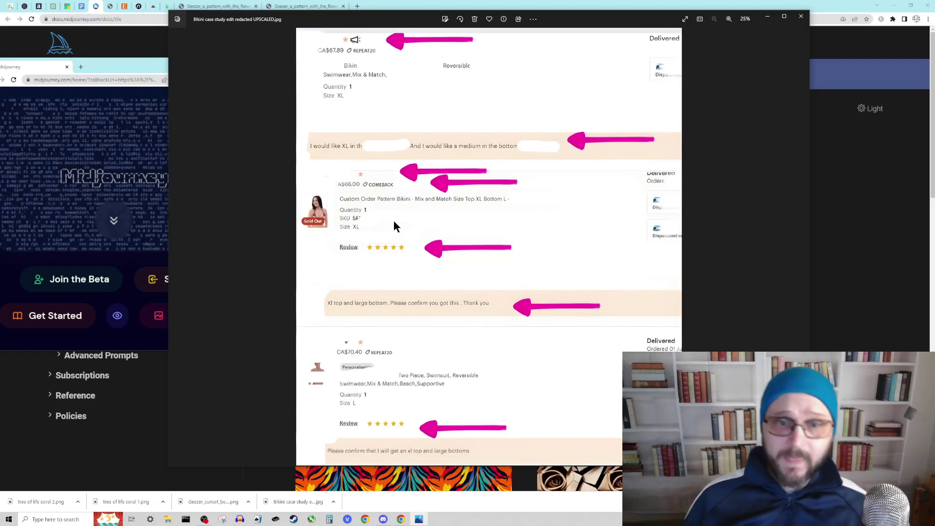
Close the bikini case study image and review the --tile parameter examples in the Midjourney documentation.
click(800, 16)
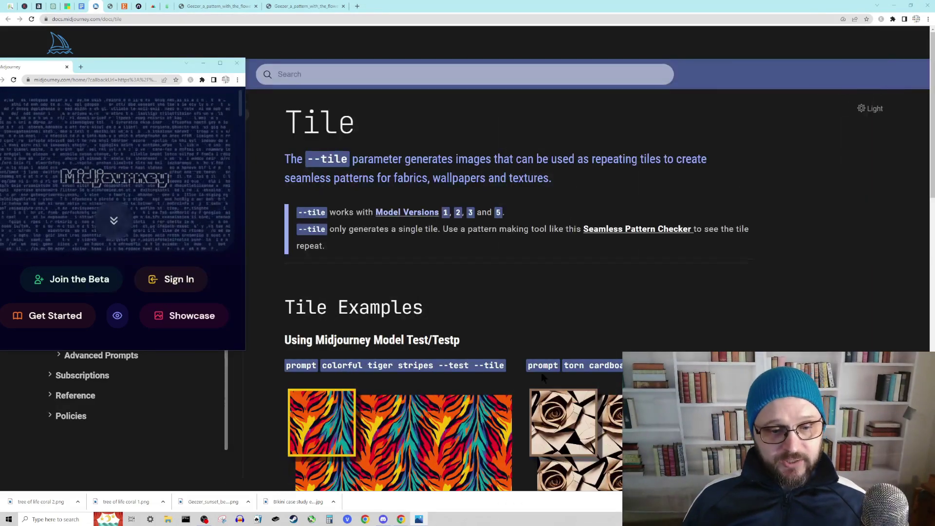
scroll(360, 307, down, 3)
scroll(360, 308, up, 1)
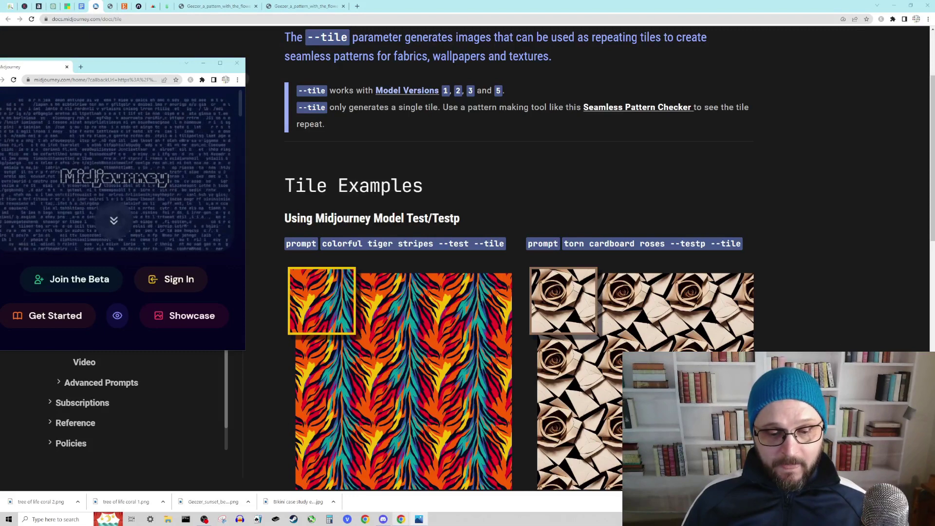
Switch to Discord and examine the upscaled flower of life and coral tile patterns, viewing Image #4 enlarged.
mouse_move(381, 522)
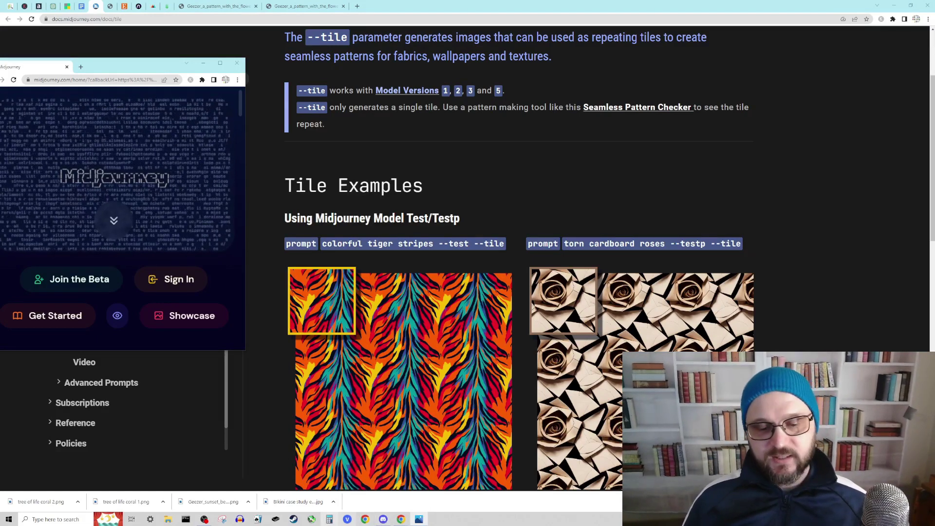
click(383, 519)
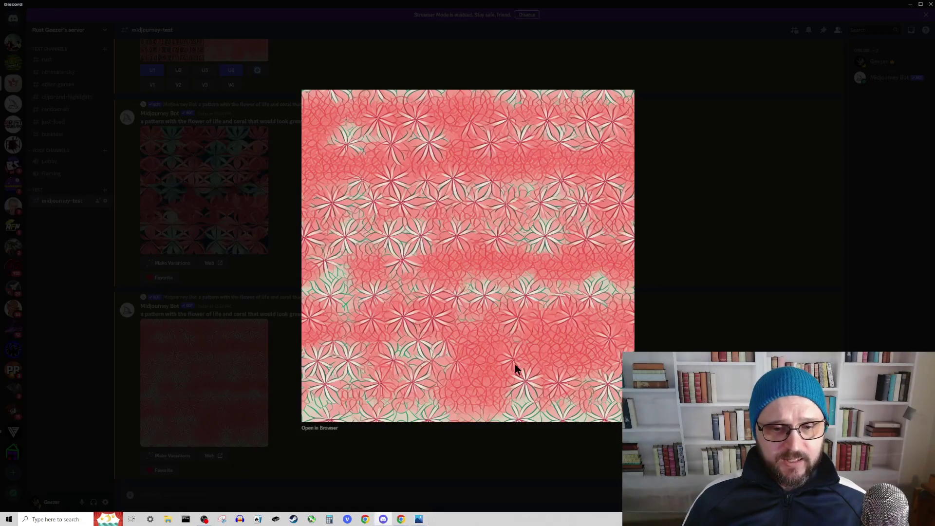
click(747, 229)
scroll(286, 240, up, 2)
scroll(239, 361, down, 2)
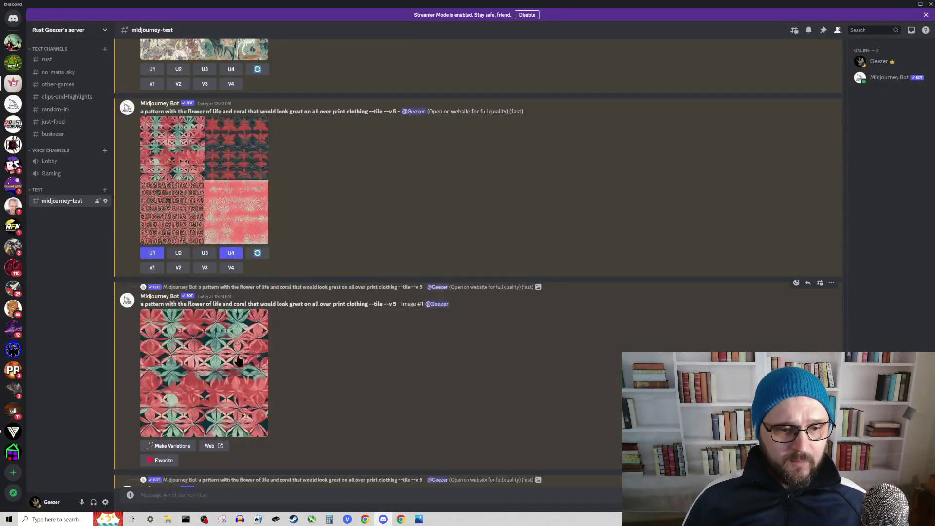
scroll(343, 398, down, 4)
click(240, 390)
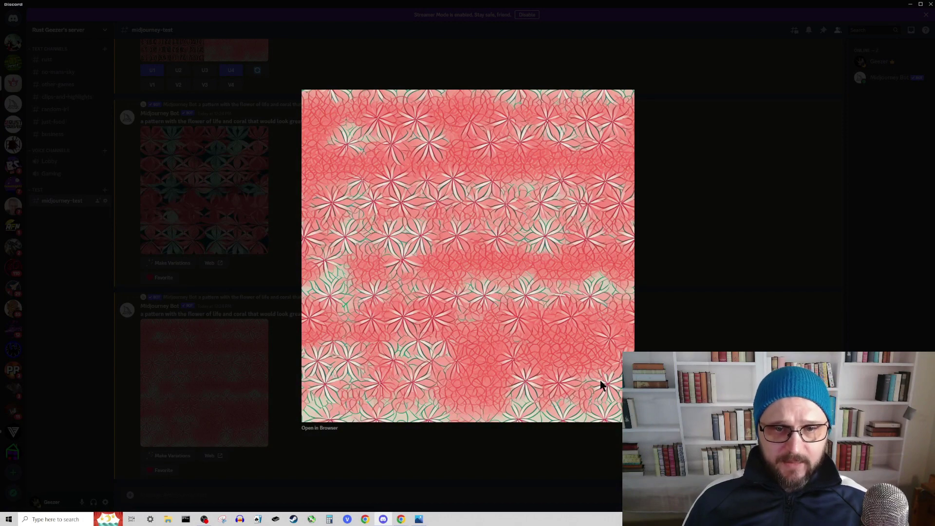
click(680, 324)
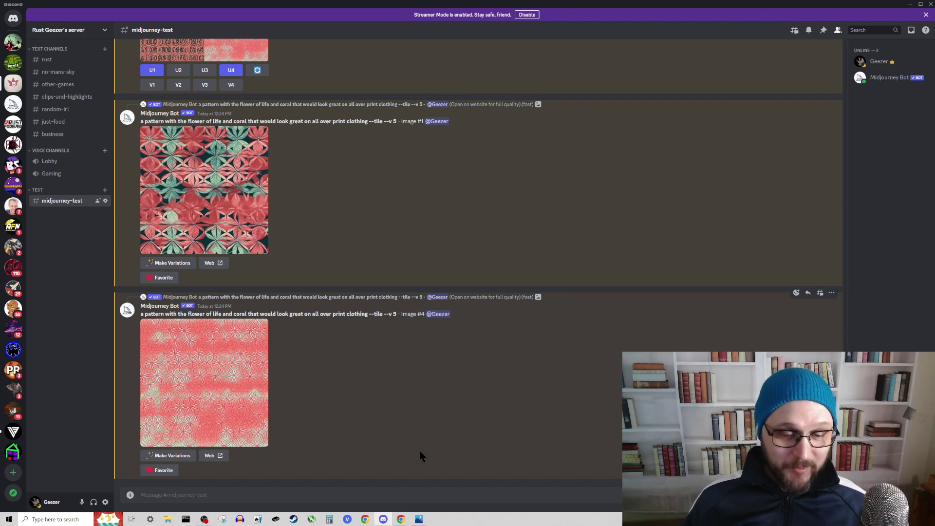
Switch to the browser's MidJourney Prompt Helper page and look through its catalogue of prompt styles.
key(alt+Tab)
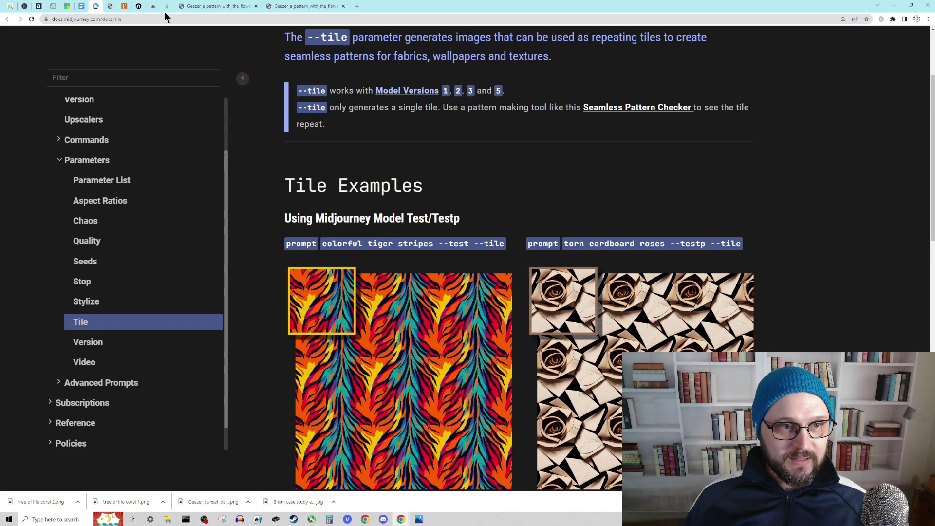
mouse_move(204, 7)
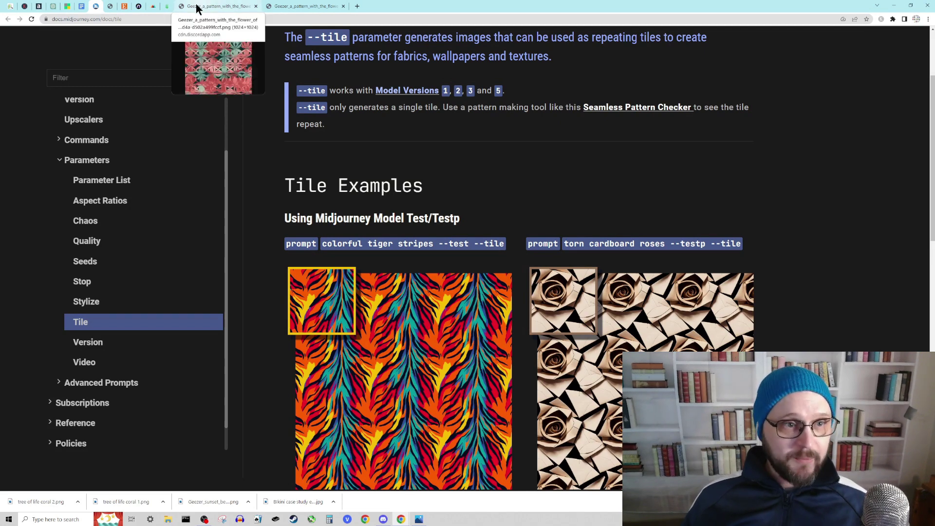
click(139, 7)
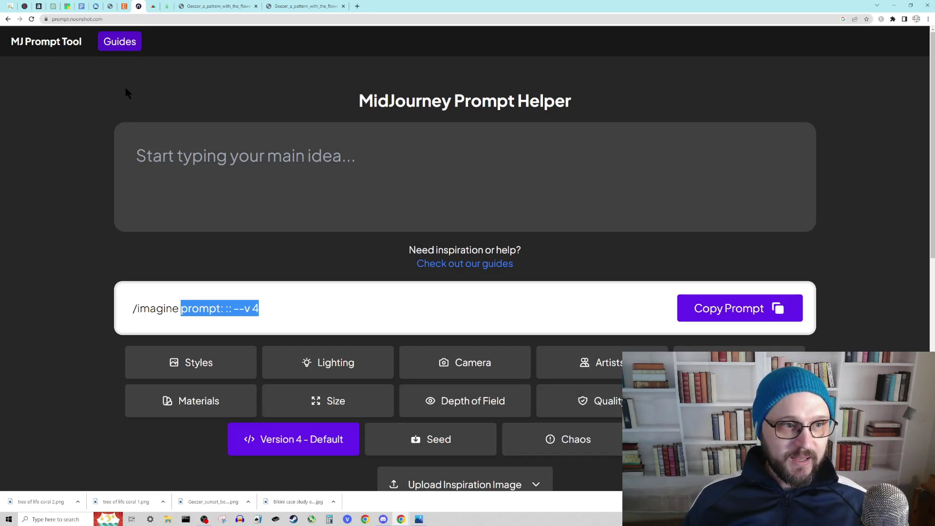
scroll(125, 89, down, 4)
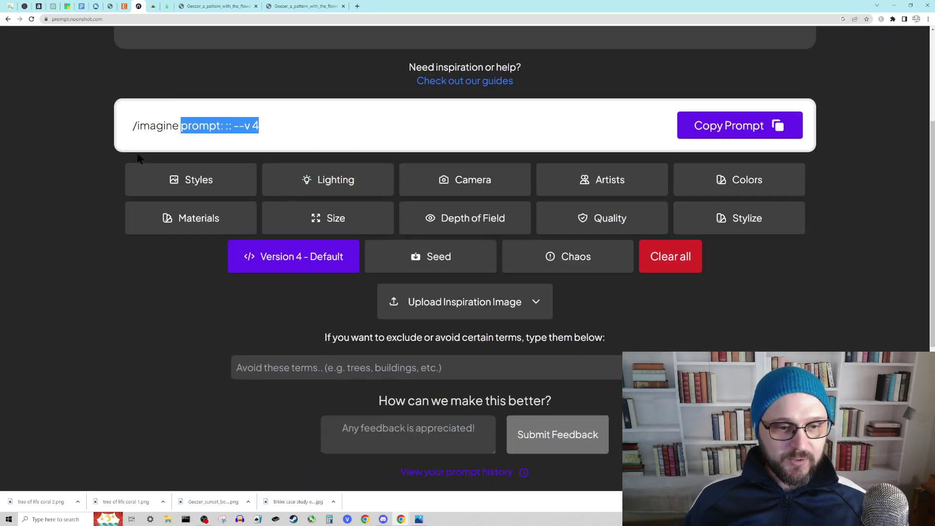
click(214, 189)
scroll(348, 177, down, 10)
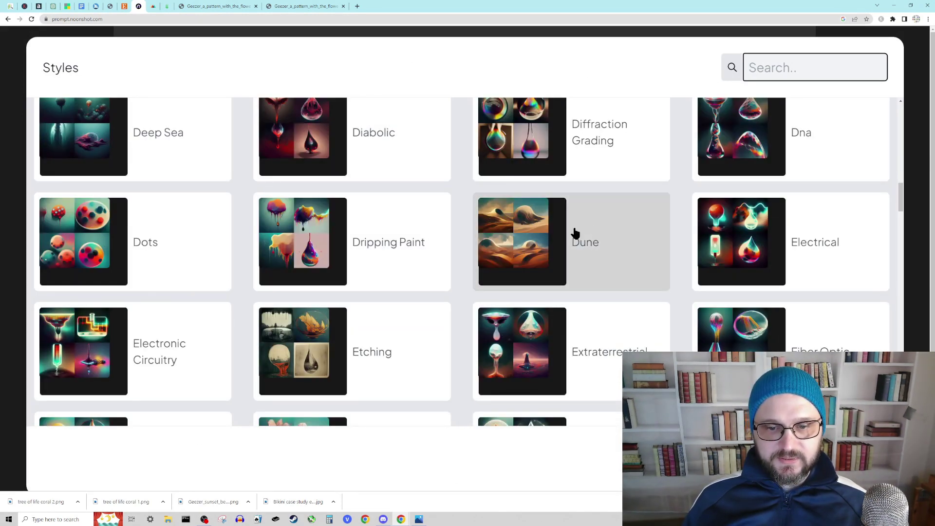
scroll(517, 309, up, 10)
scroll(517, 309, up, 5)
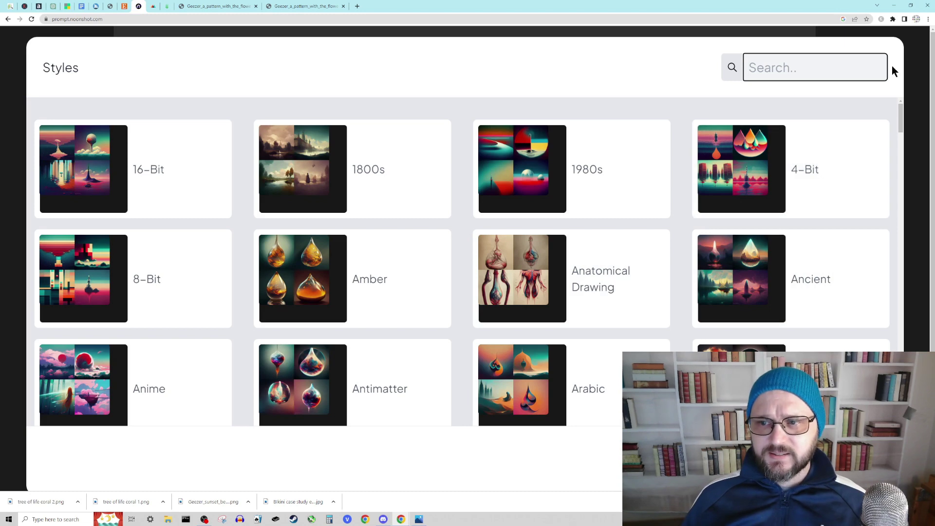
click(915, 57)
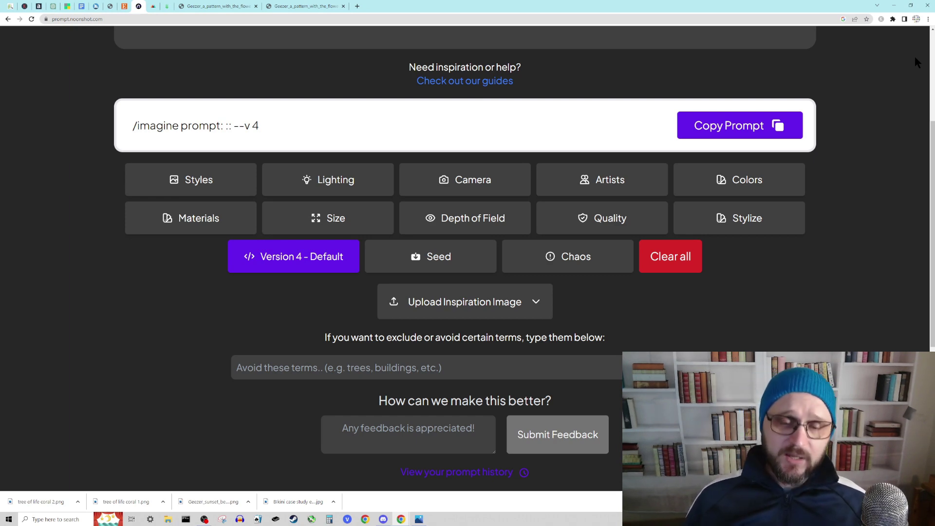
Examine the designs, prices and review ratings of the swimsuit listings in the Etsy search results.
click(124, 6)
scroll(408, 119, up, 4)
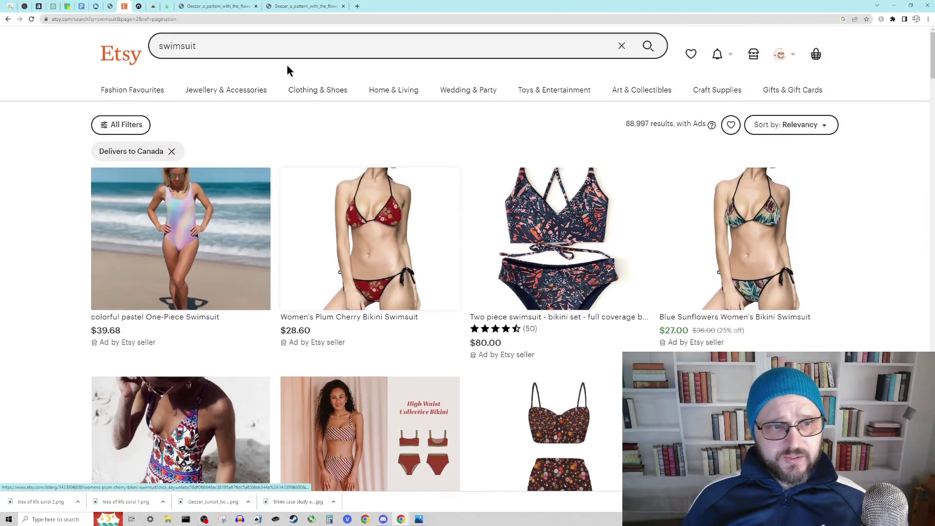
click(240, 46)
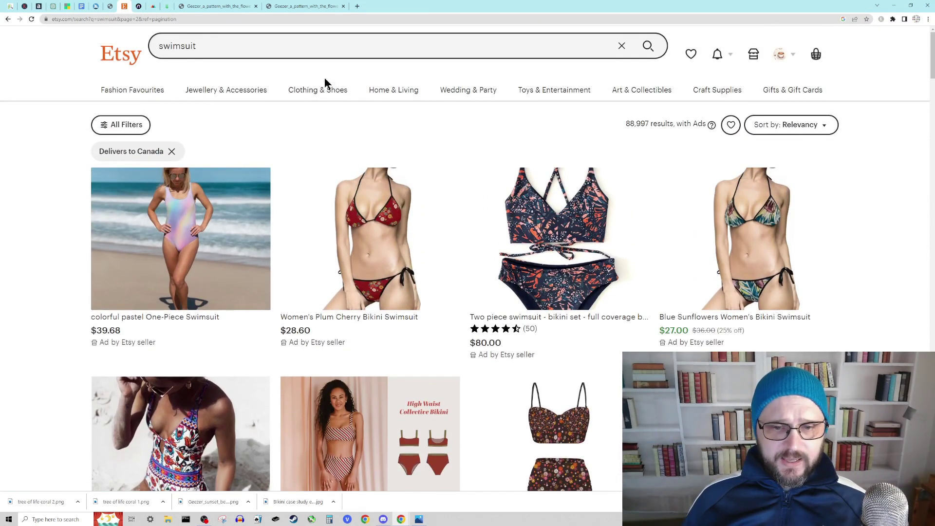
scroll(320, 74, down, 3)
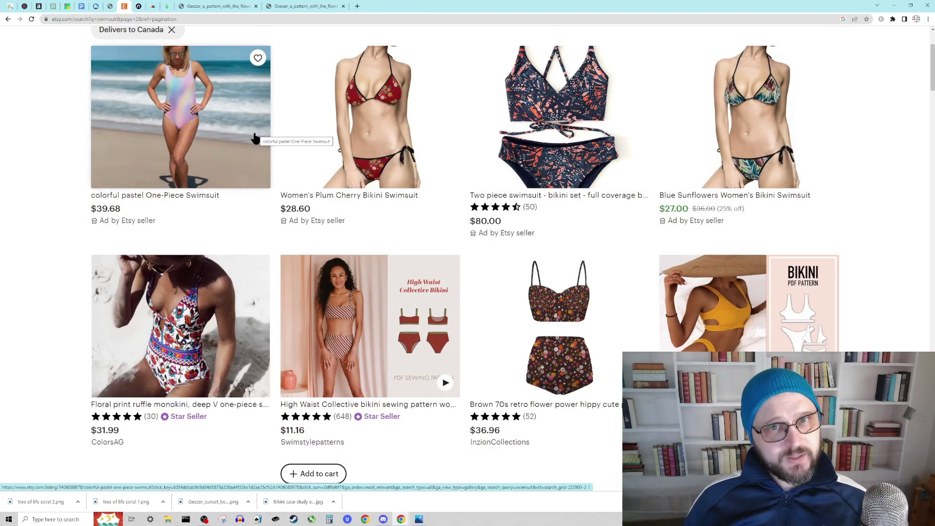
scroll(362, 149, down, 3)
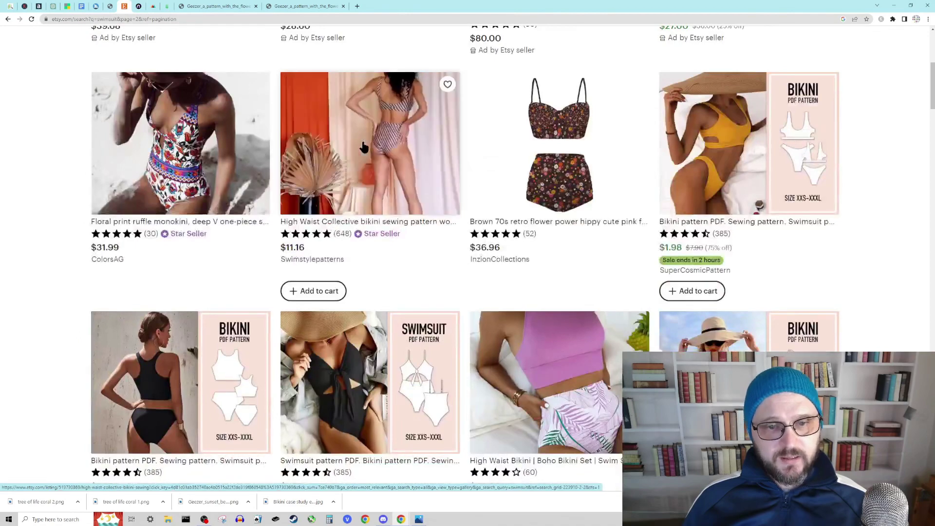
scroll(362, 148, up, 3)
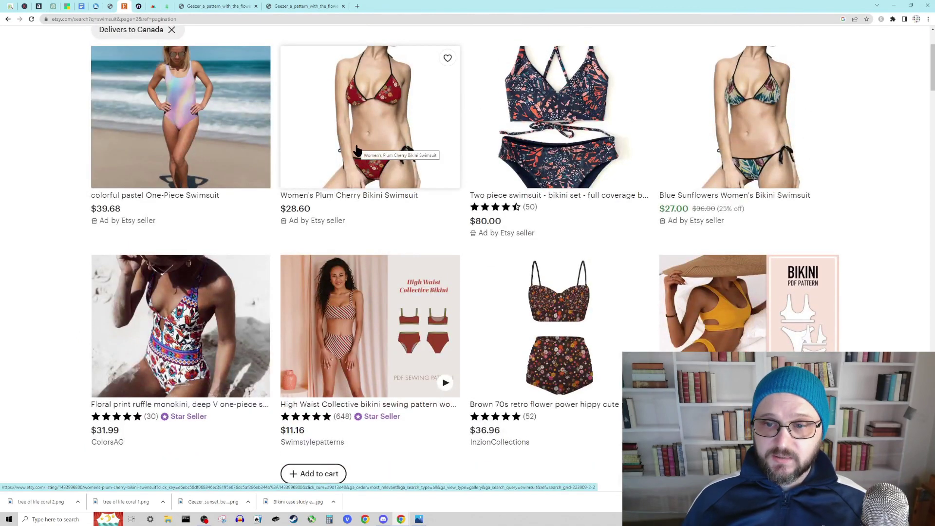
scroll(370, 149, down, 5)
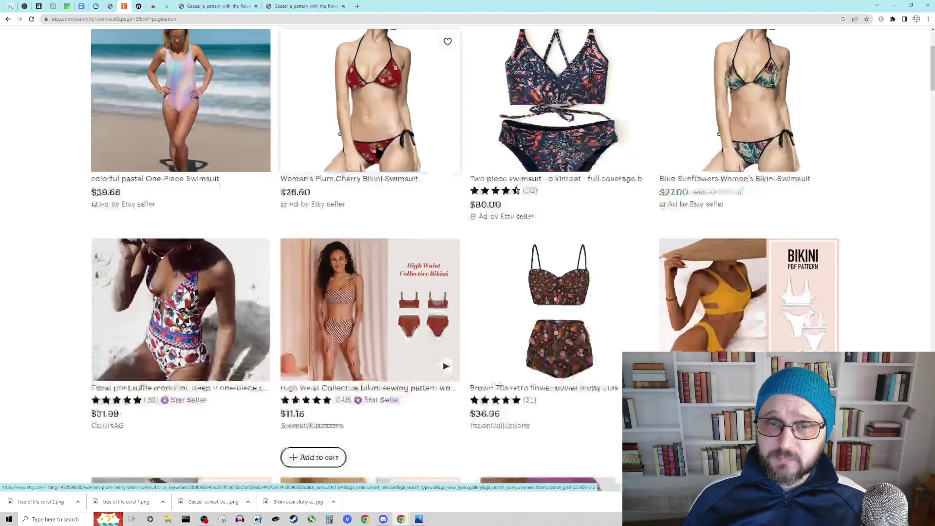
scroll(375, 153, down, 9)
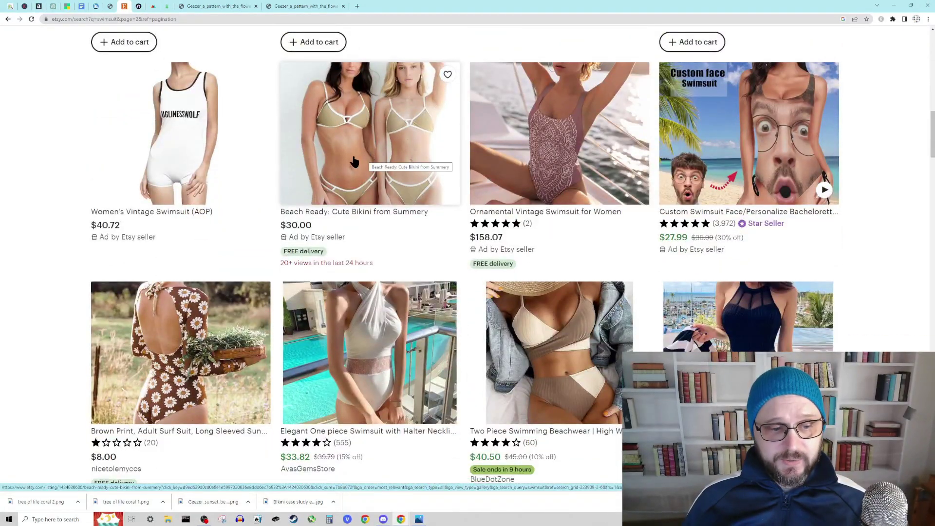
scroll(639, 278, down, 5)
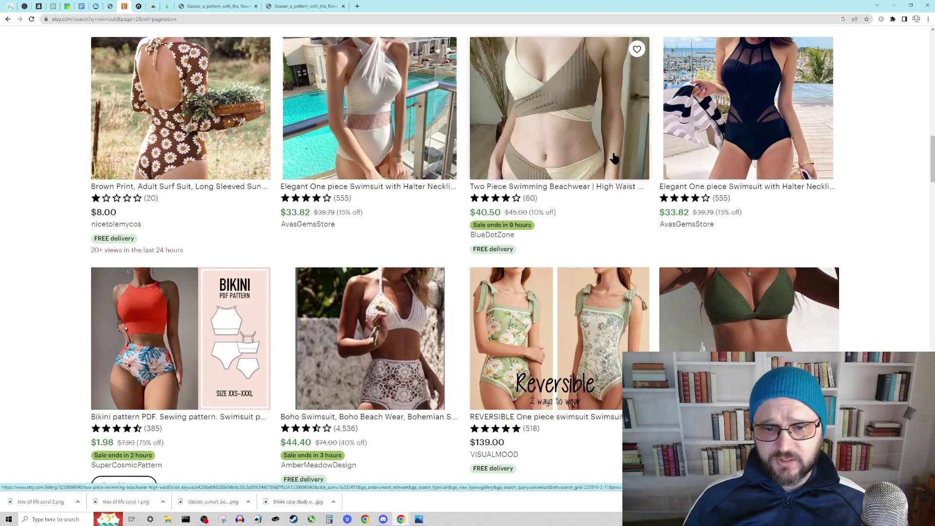
scroll(495, 144, down, 3)
scroll(532, 241, down, 2)
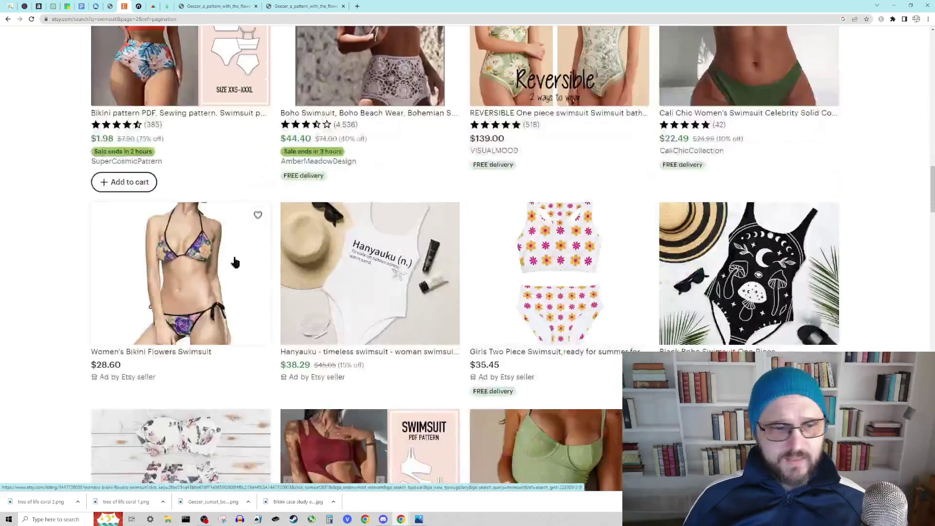
scroll(624, 341, down, 3)
scroll(623, 341, down, 2)
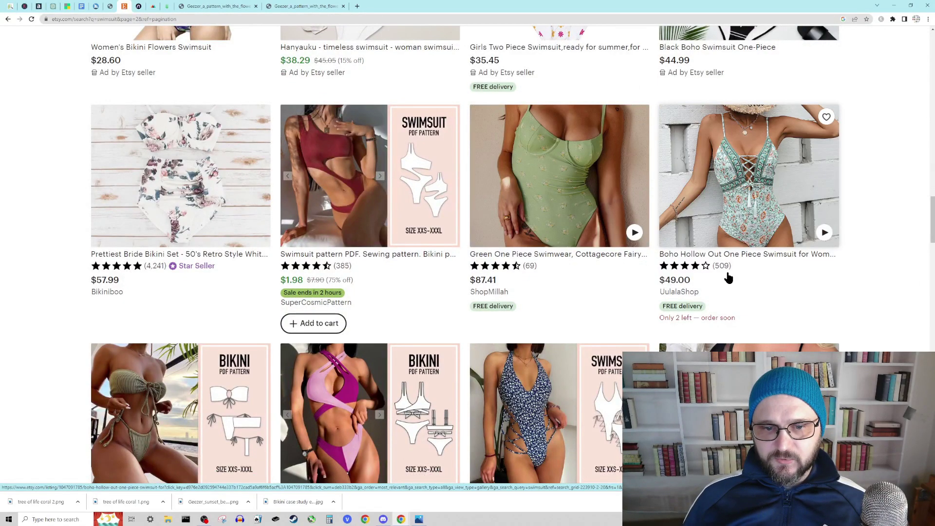
scroll(711, 275, down, 5)
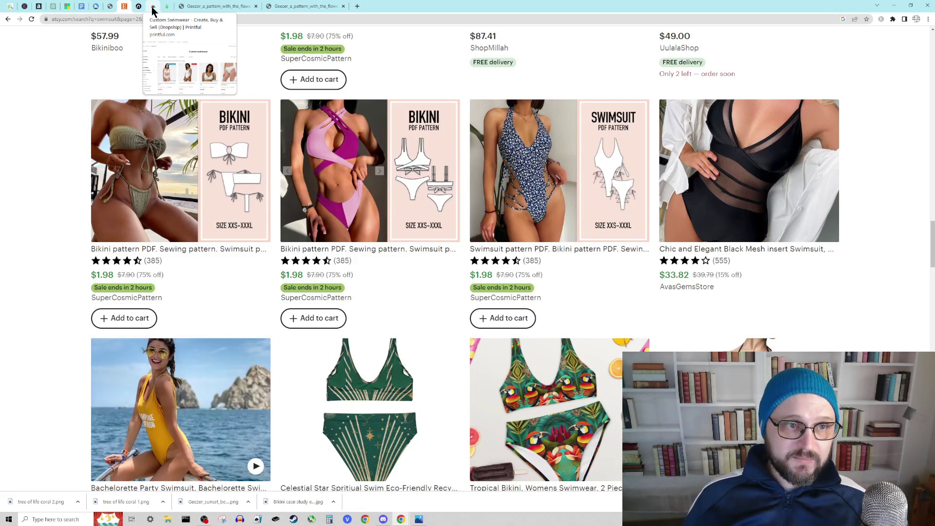
Browse the swimwear products and their base prices in the Printify catalog.
click(167, 7)
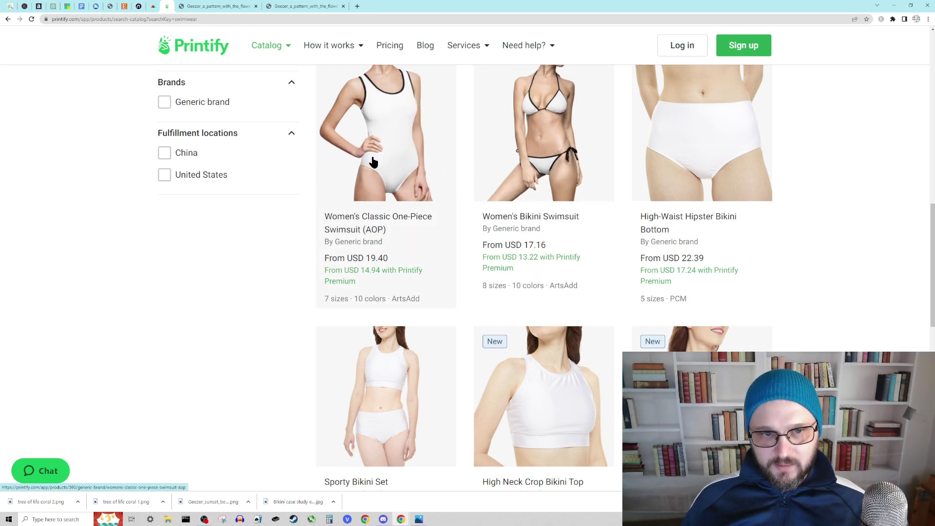
scroll(754, 247, down, 1)
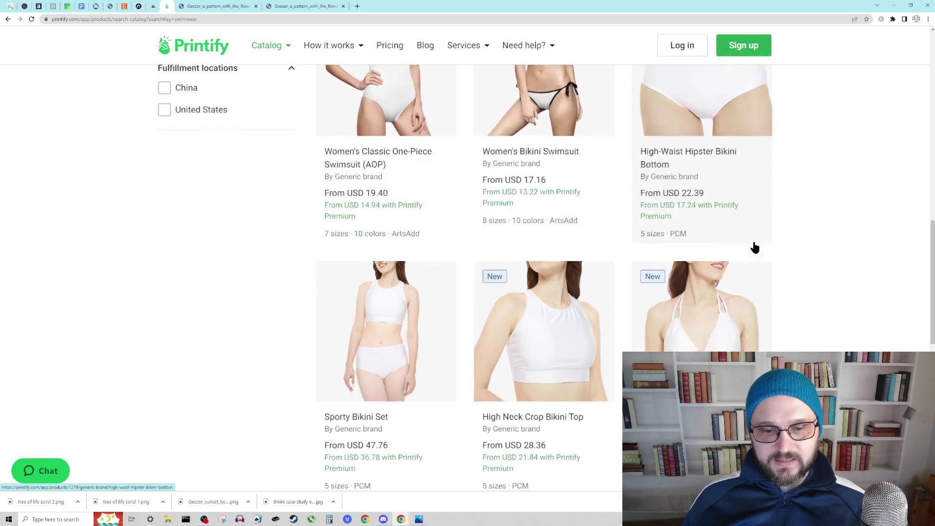
scroll(754, 248, down, 1)
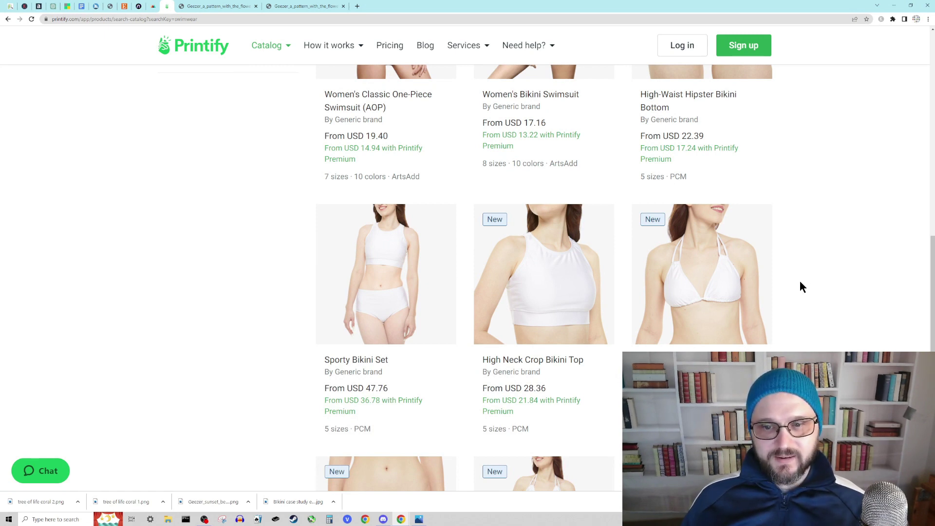
scroll(798, 288, down, 1)
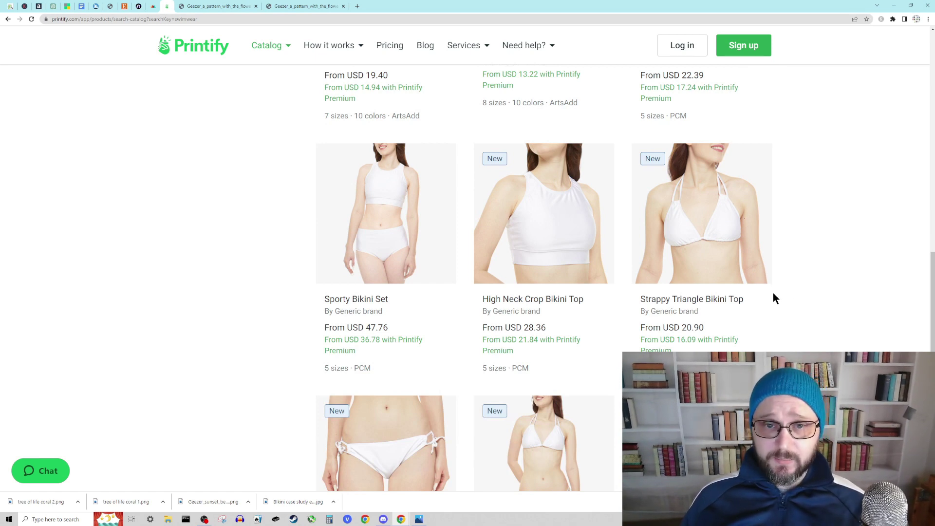
scroll(774, 294, down, 1)
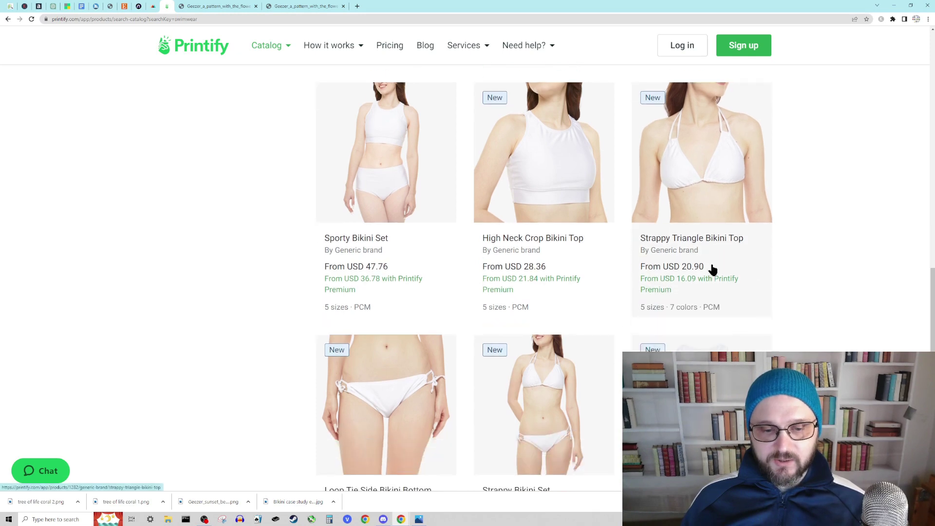
scroll(496, 268, down, 4)
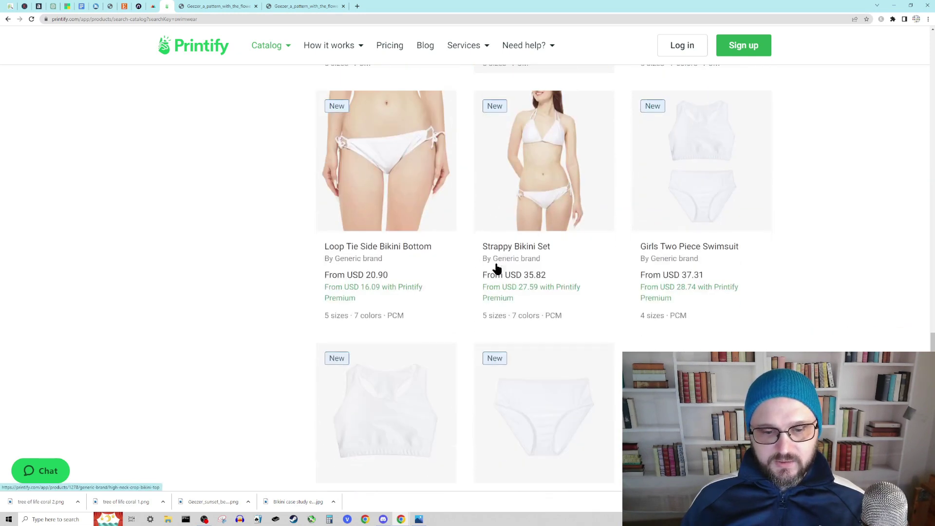
Open the Women's Vintage Swimsuit (AOP) product and examine its print provider's price, shipping and production details.
scroll(495, 265, up, 8)
scroll(496, 262, up, 5)
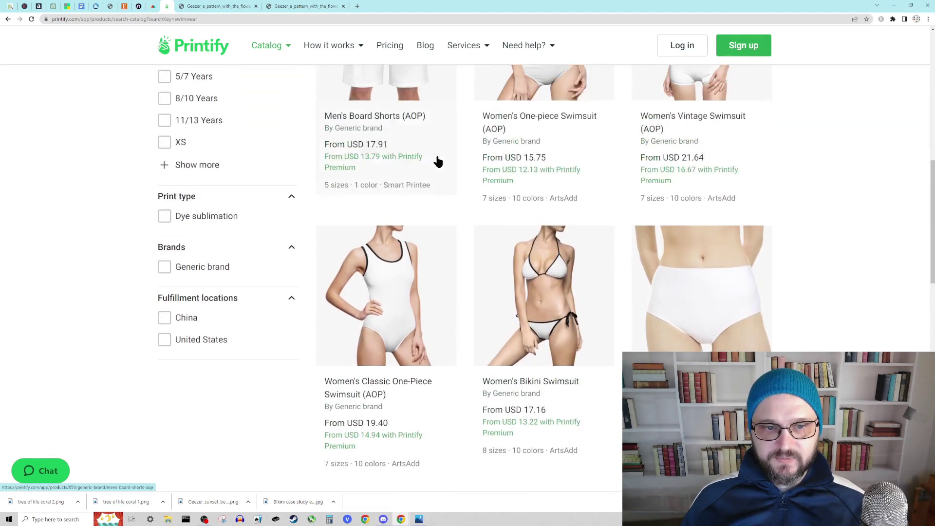
scroll(444, 261, down, 1)
scroll(445, 252, up, 1)
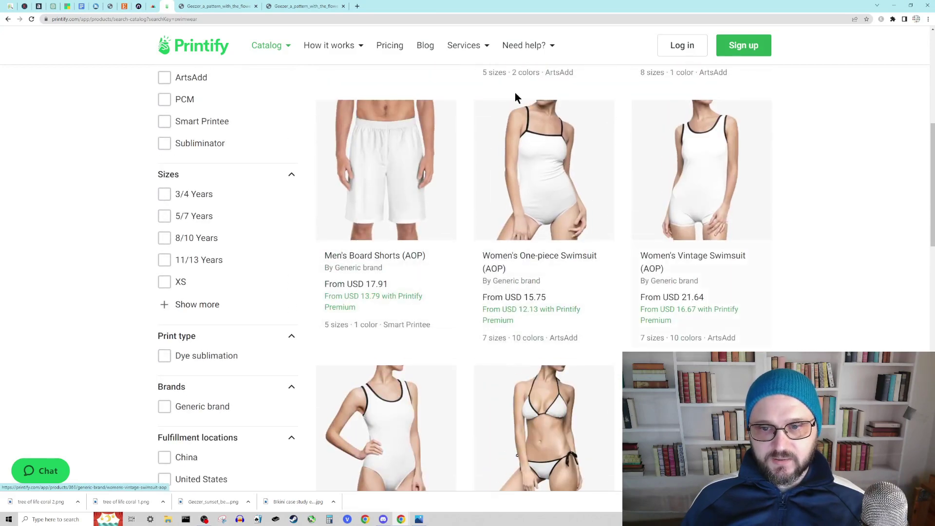
click(701, 191)
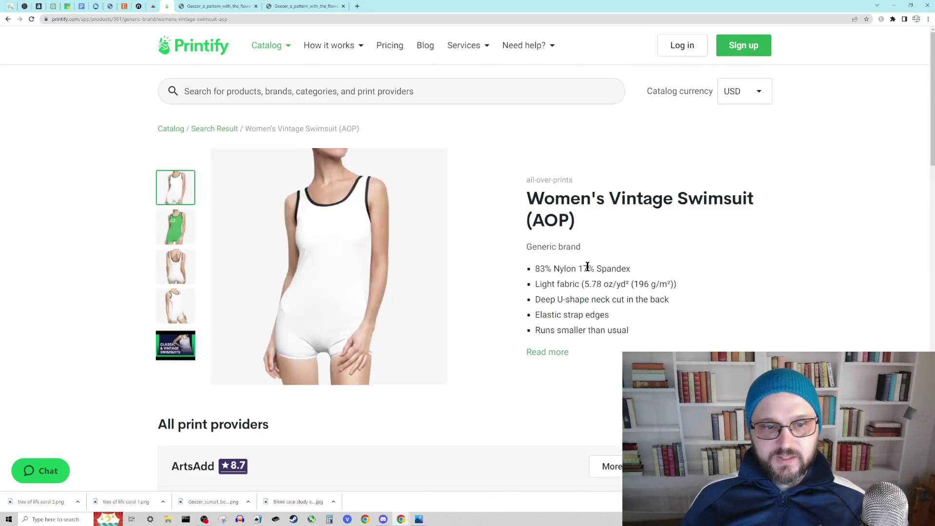
scroll(374, 325, down, 4)
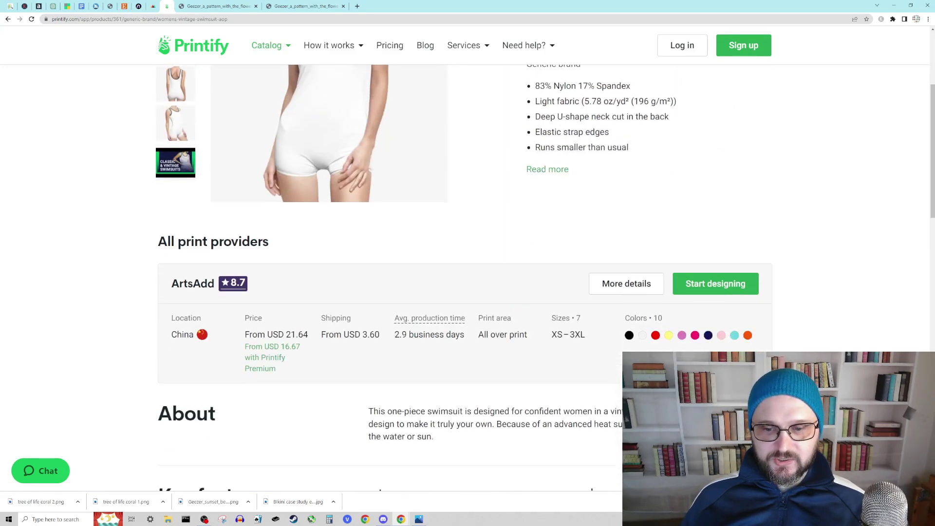
Start designing the Women's Vintage Swimsuit (AOP) with ArtsAdd and cover its front side with tree of life coral 2.png.
click(733, 284)
click(297, 93)
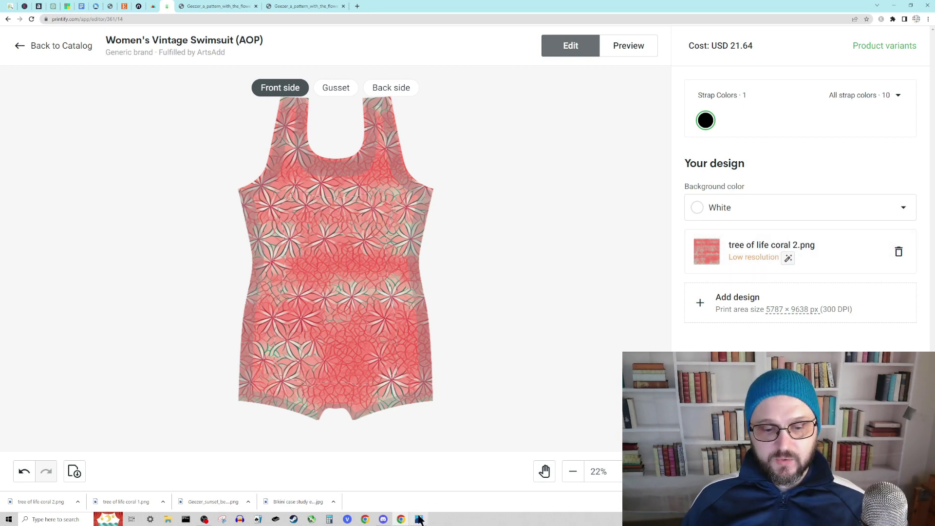
Merge the separate Midjourney window into the main browser window as a tab and open the AI Image Enlarger site in a new tab.
mouse_move(402, 520)
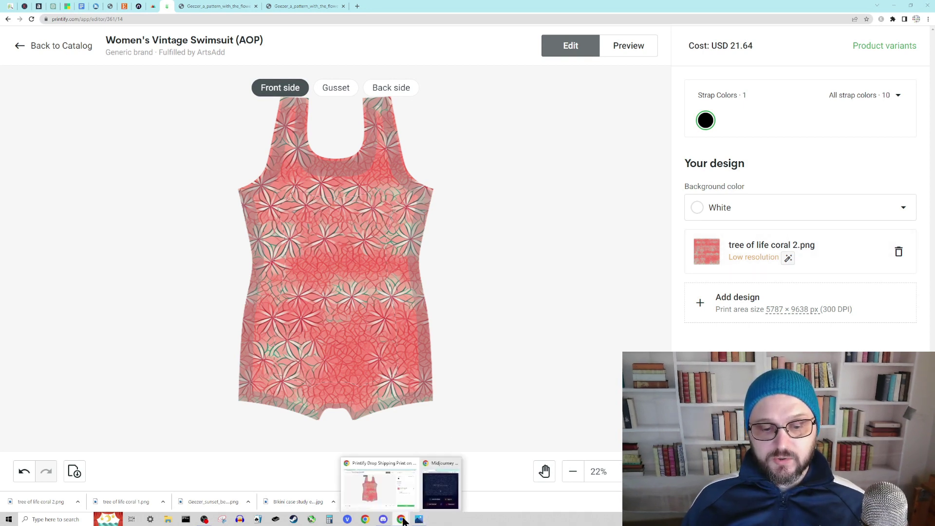
click(440, 482)
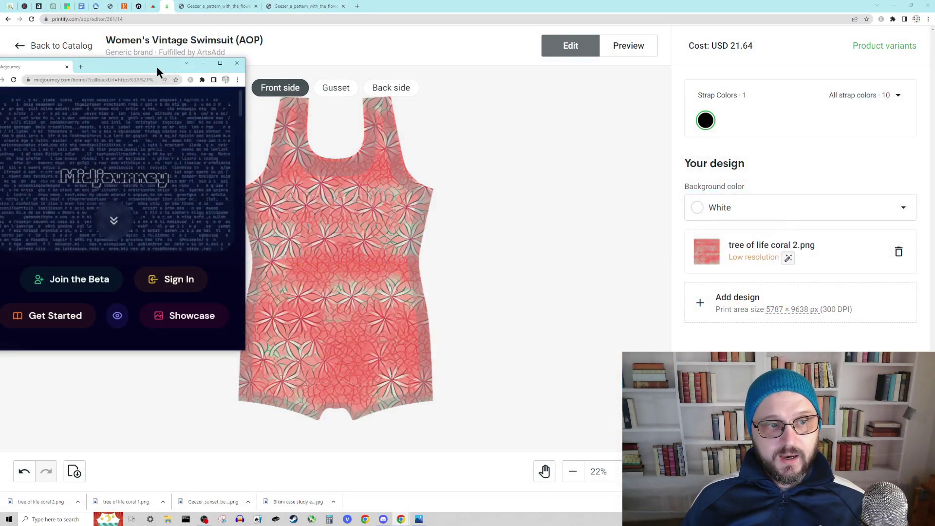
drag(157, 67, 240, 78)
drag(133, 69, 348, 9)
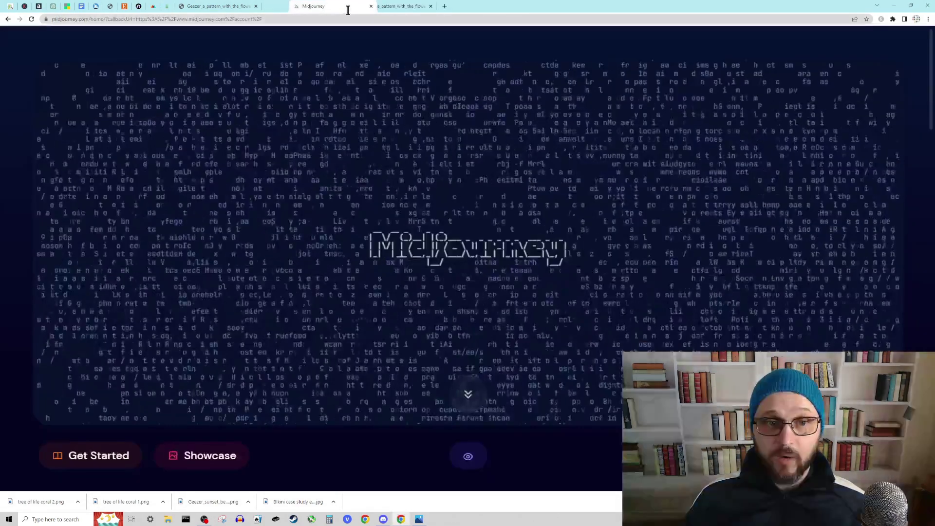
click(458, 7)
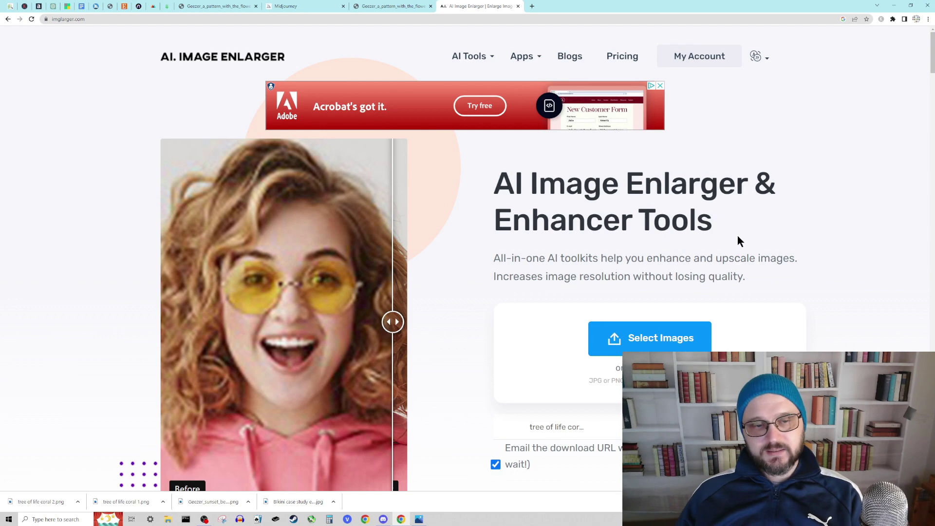
scroll(762, 339, down, 1)
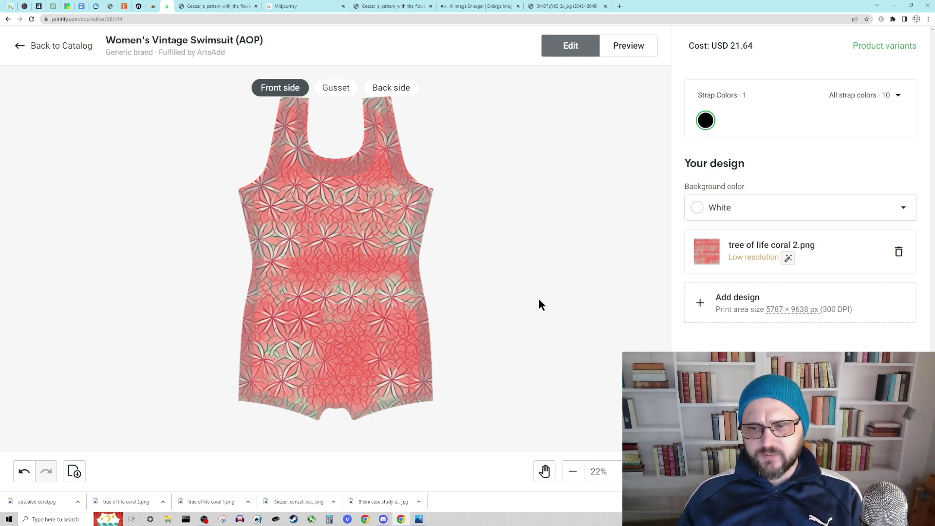
Replace tree of life coral 2.png with upscaled coral.jpg in the swimsuit design and make it fill the gusset's print area.
click(898, 252)
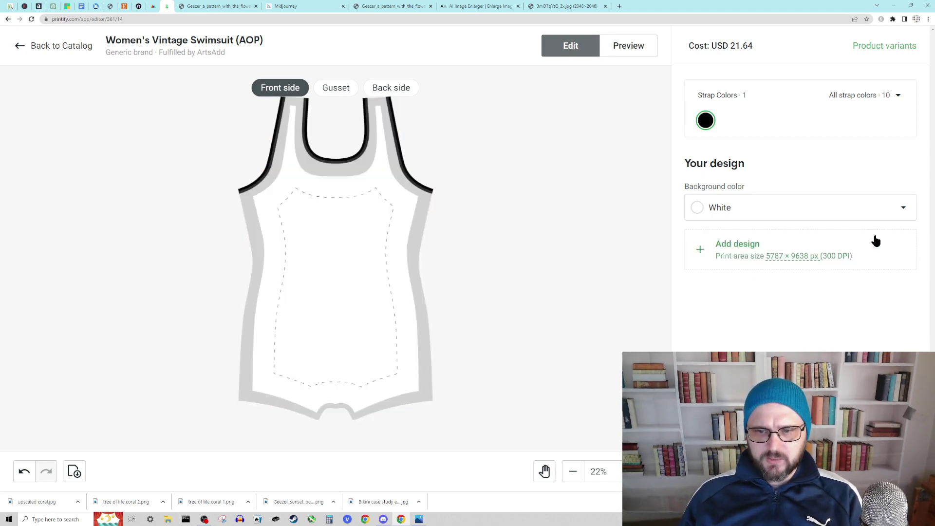
click(744, 257)
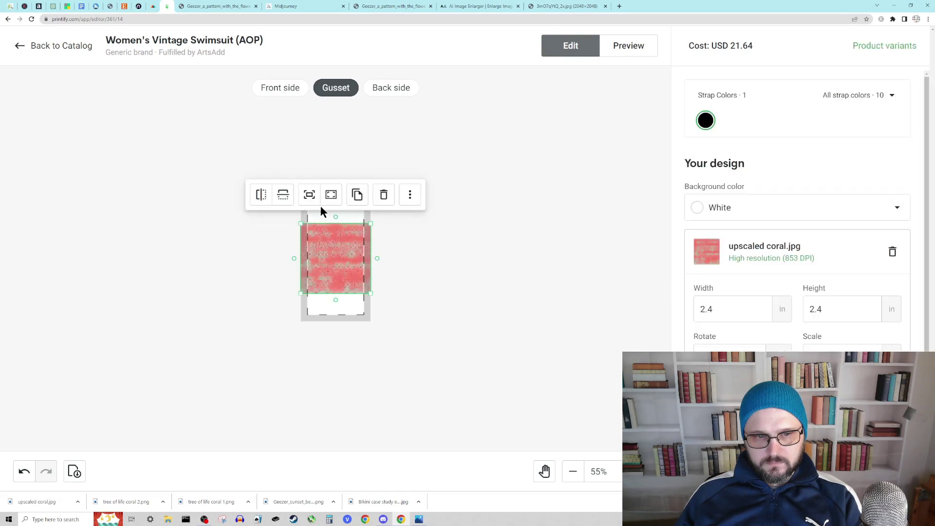
click(330, 196)
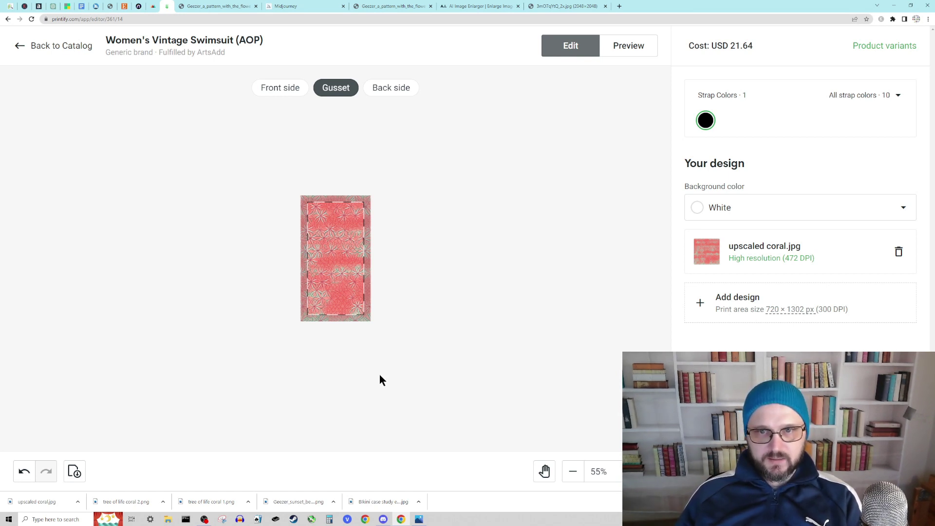
Preview the patterned swimsuit on the model in the Front, Back and Side Right views.
click(629, 45)
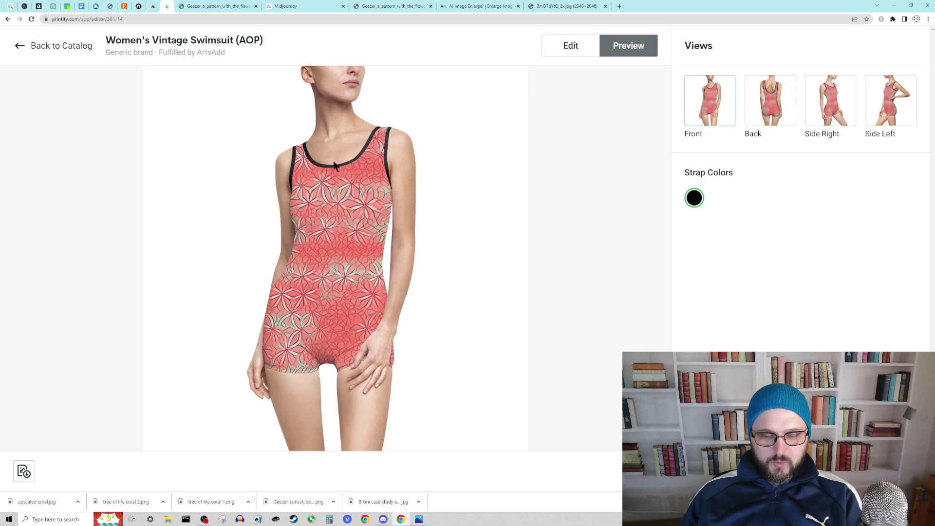
click(774, 116)
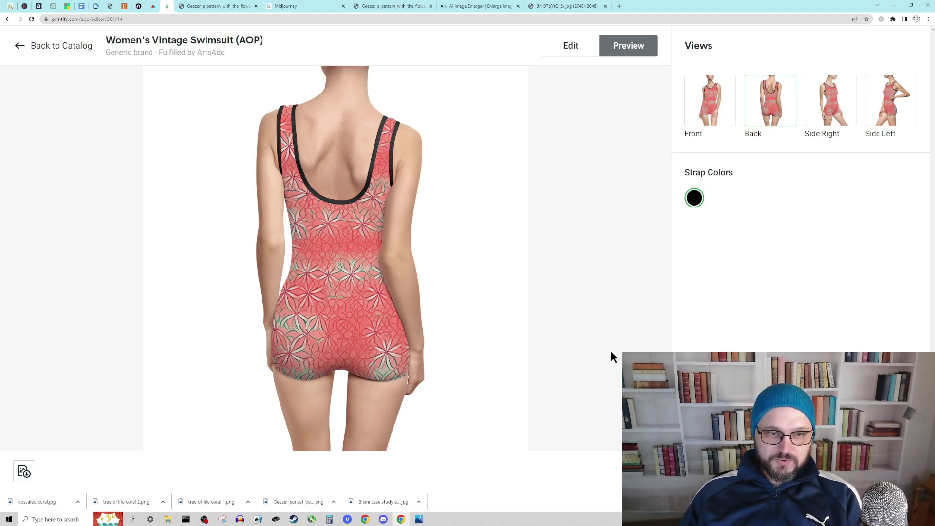
click(829, 110)
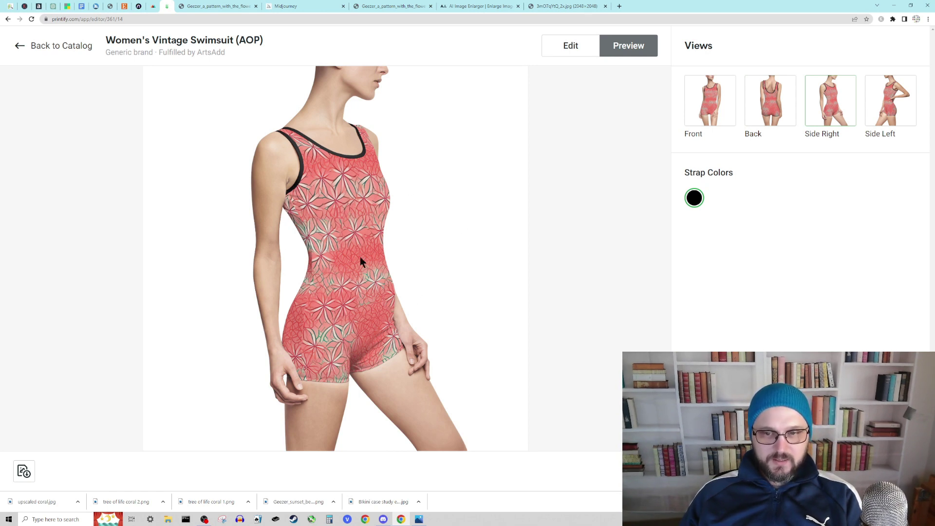
click(793, 115)
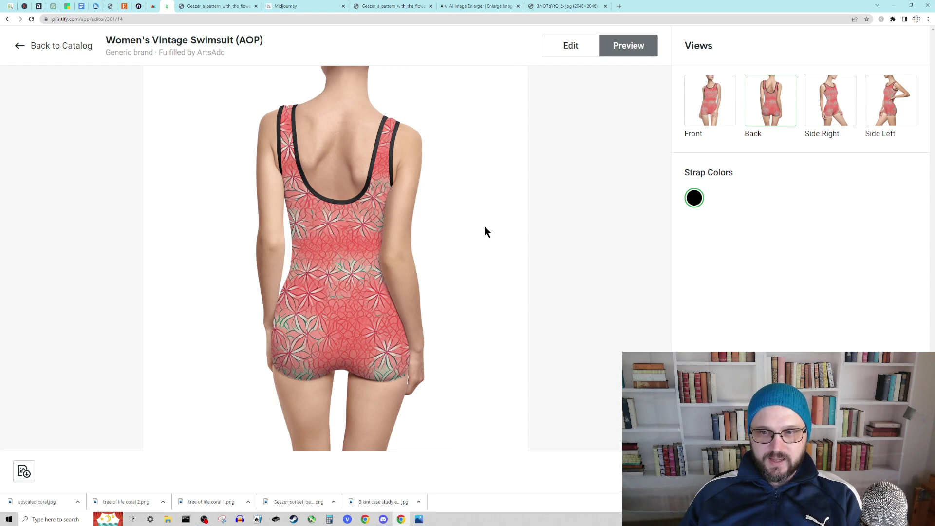
Switch to the Printful swimwear catalog and browse its all-over print products and prices.
key(ctrl+shift+Tab)
scroll(487, 243, down, 3)
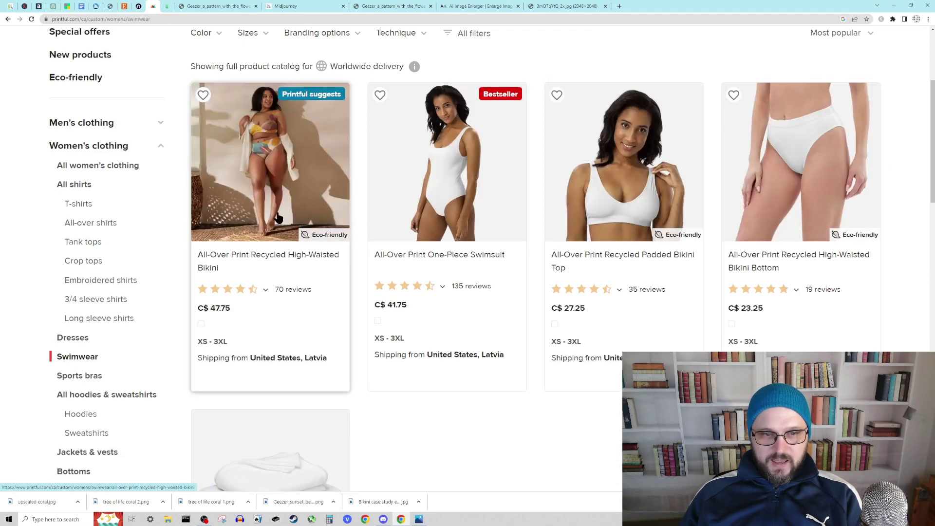
scroll(614, 292, down, 5)
scroll(475, 297, up, 8)
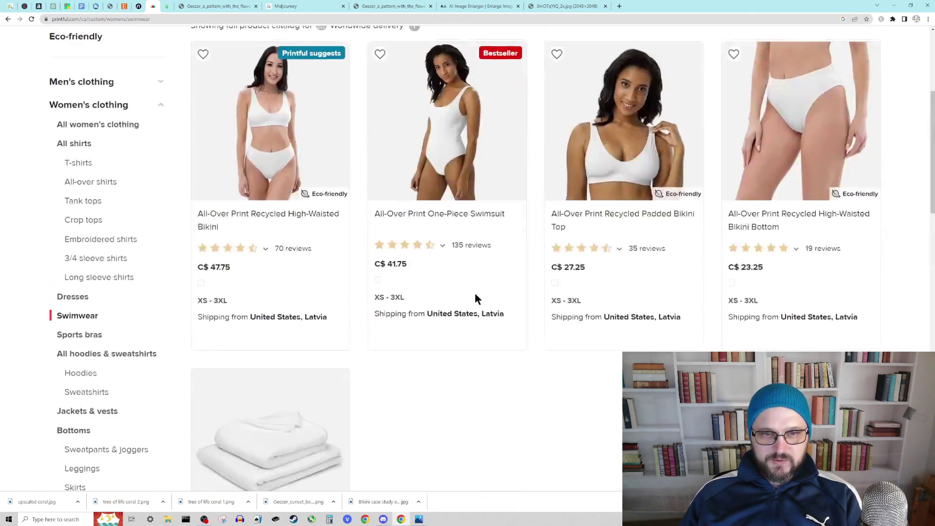
Open the All-Over Print Recycled High-Waisted Bikini and examine its sample photos, sizes, price and delivery details.
click(272, 233)
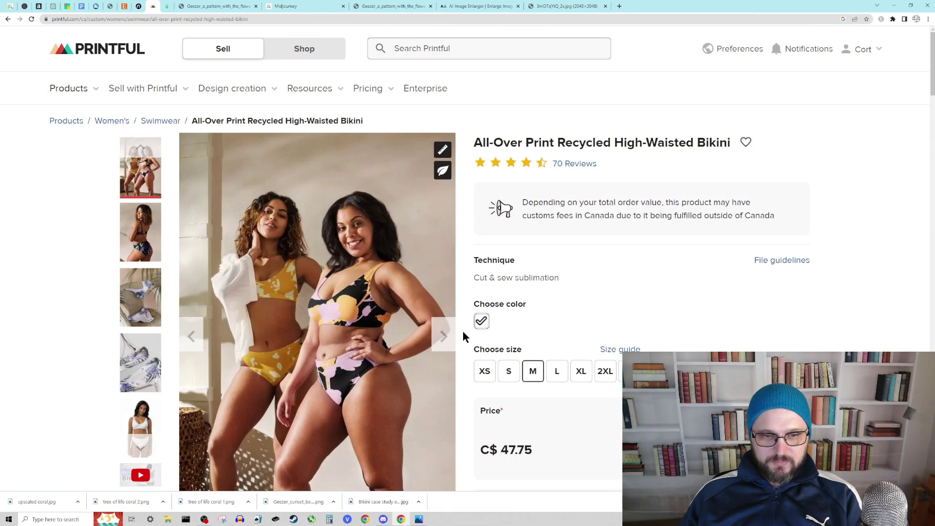
click(140, 242)
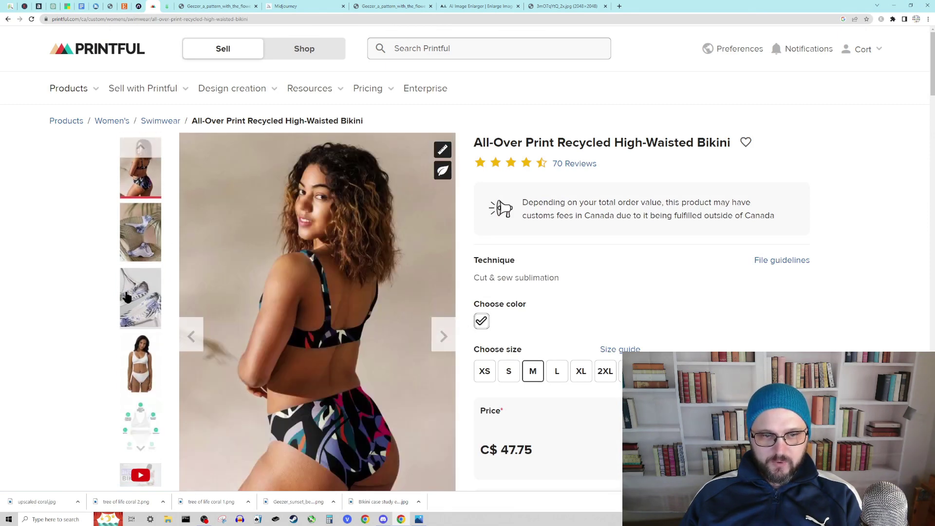
click(139, 305)
click(152, 258)
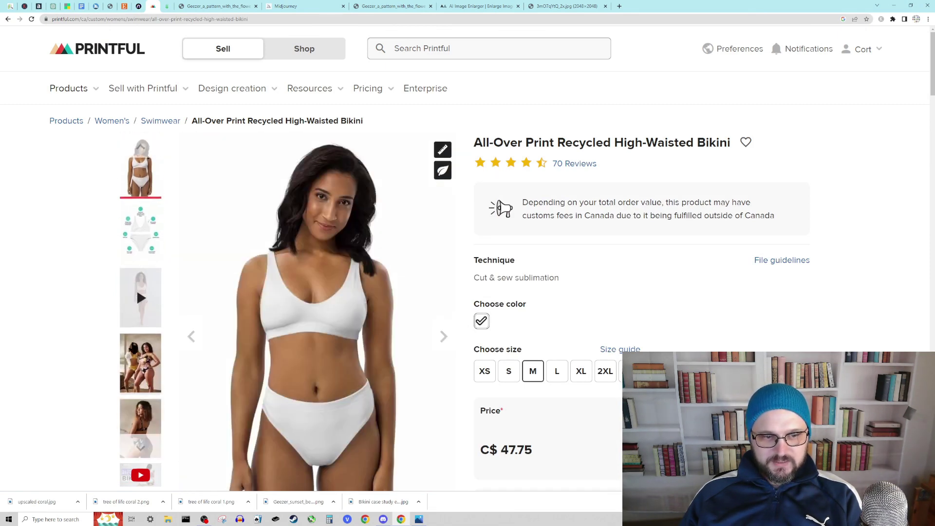
click(138, 383)
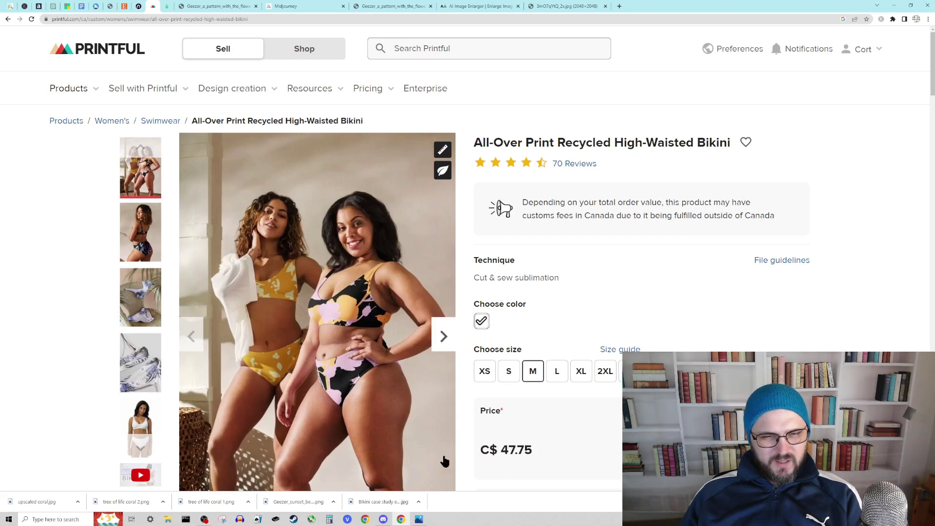
scroll(227, 406, down, 3)
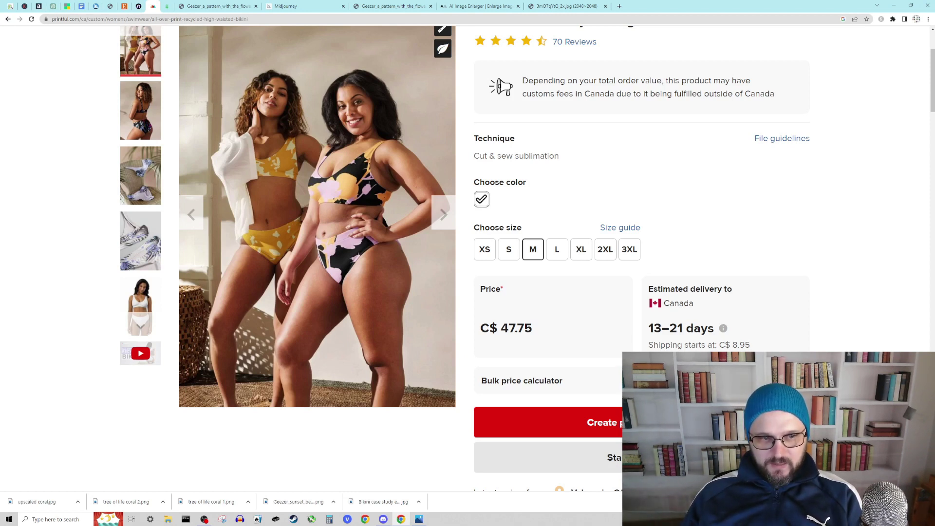
click(444, 219)
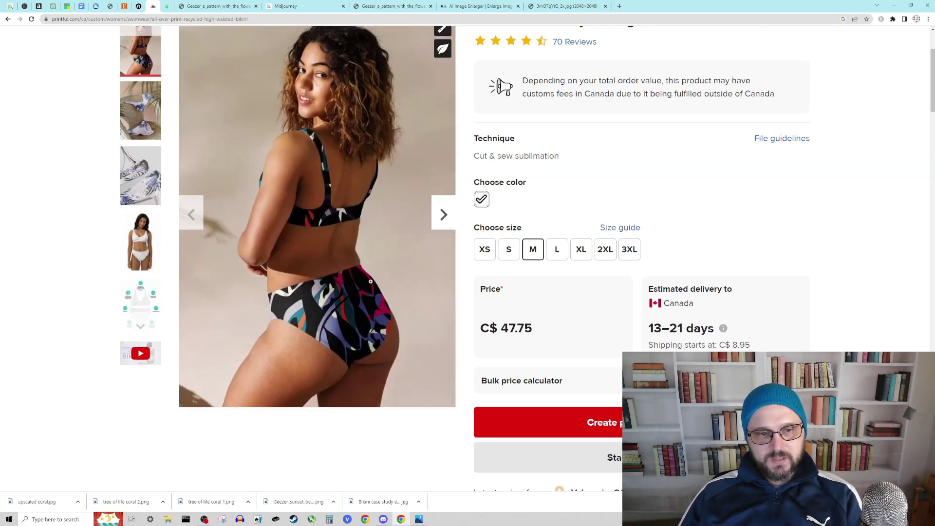
click(440, 207)
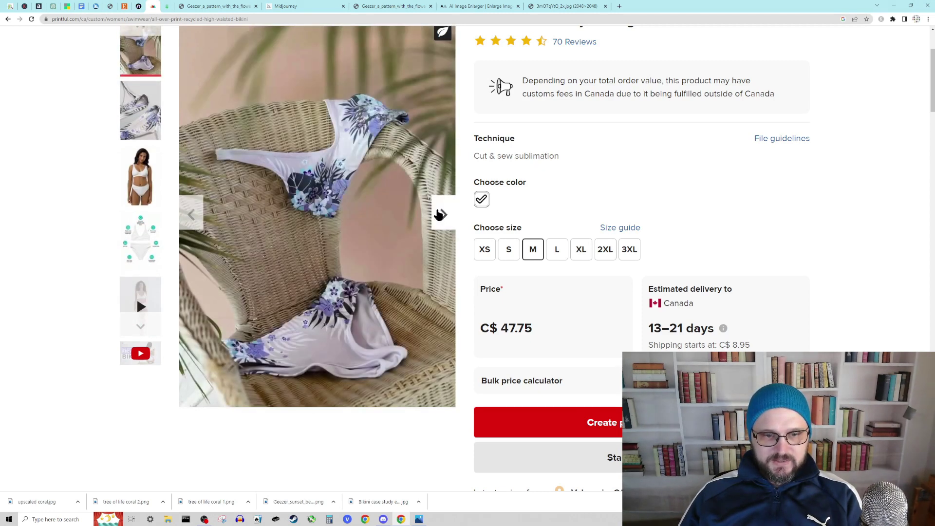
click(192, 215)
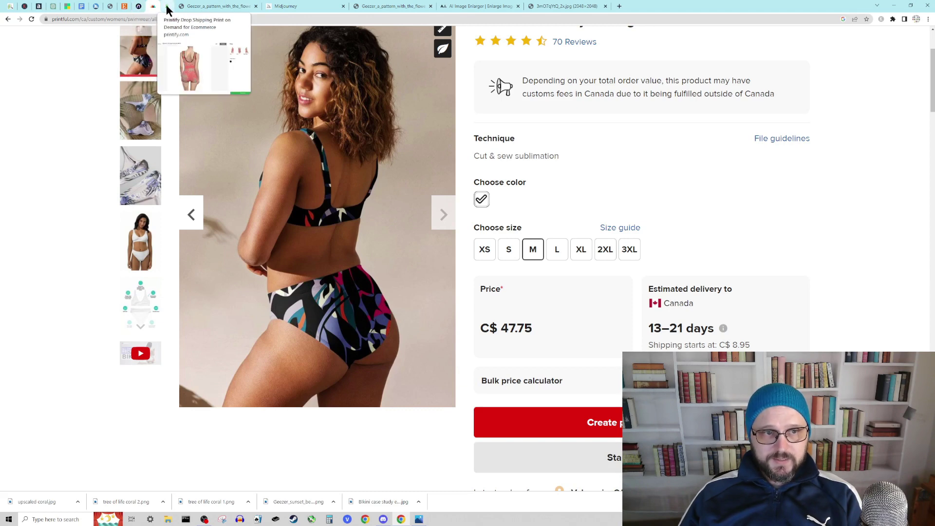
Revisit the Seamless Texture Checker page and the Midjourney documentation on the --tile parameter.
click(110, 5)
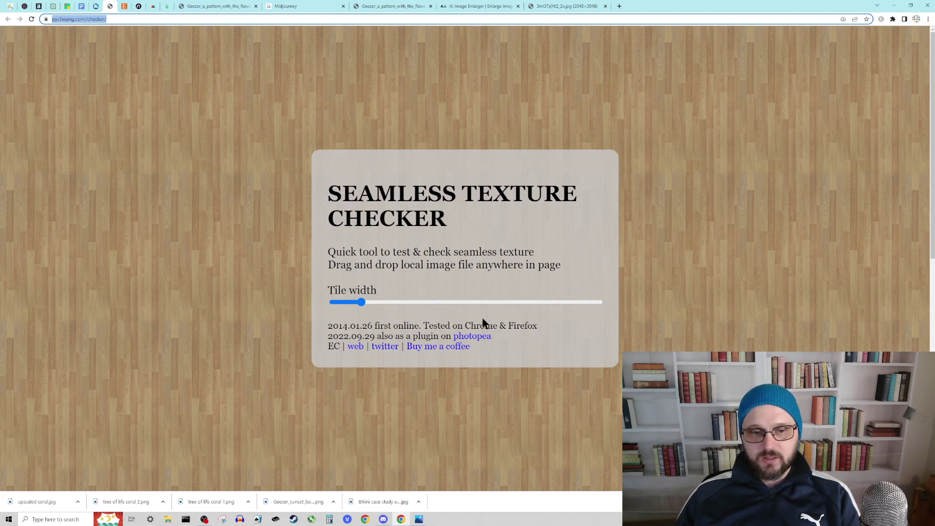
click(95, 7)
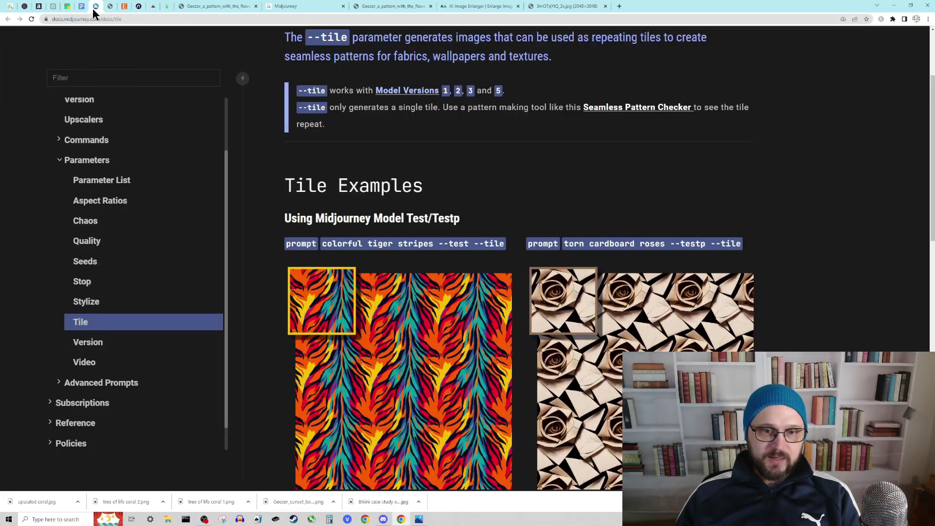